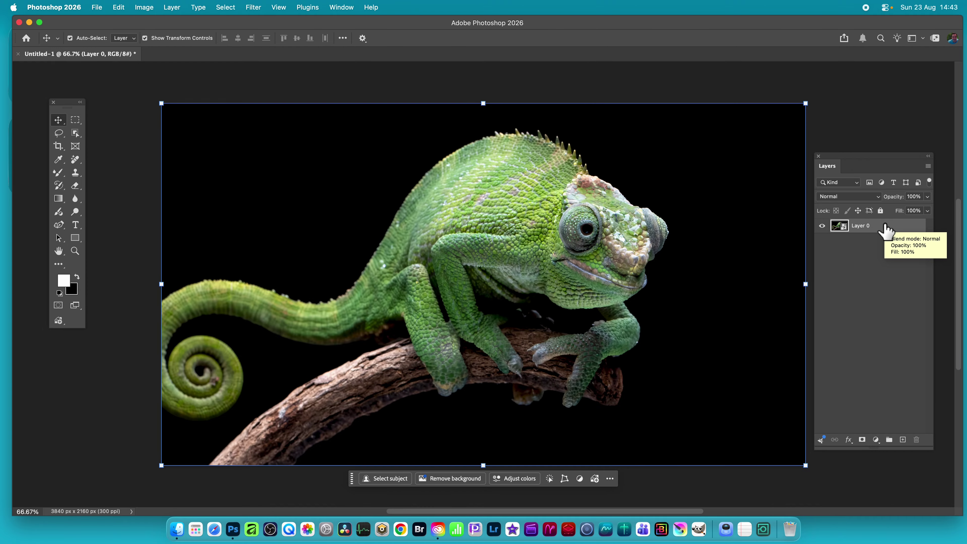
Open the Filter Gallery on Layer 0 and change the Plastic Wrap effect to Film Grain.
left_click(252, 7)
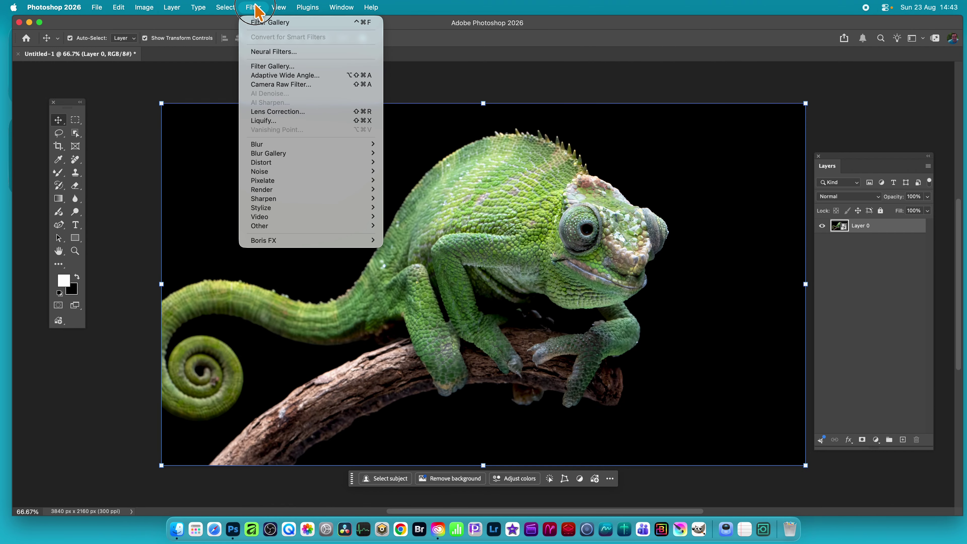
left_click(257, 67)
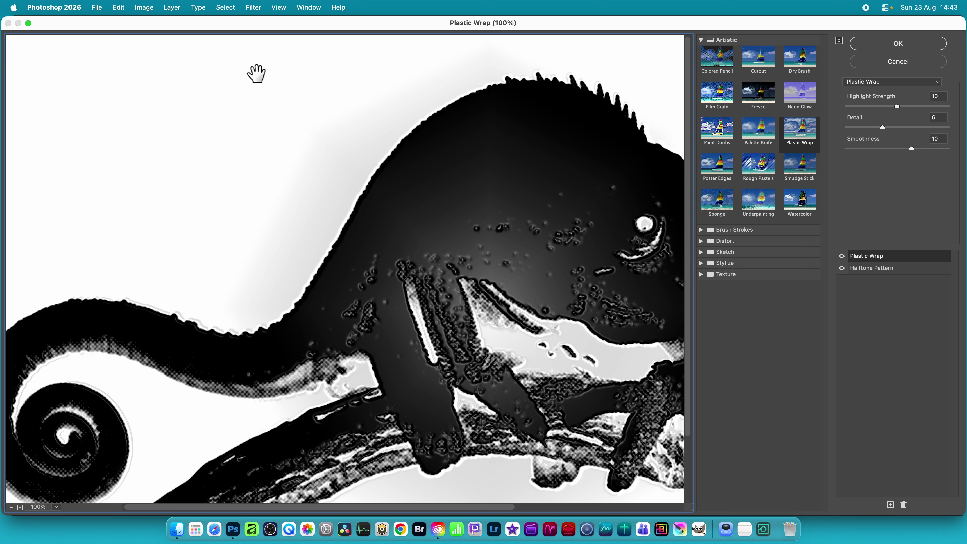
left_click(716, 91)
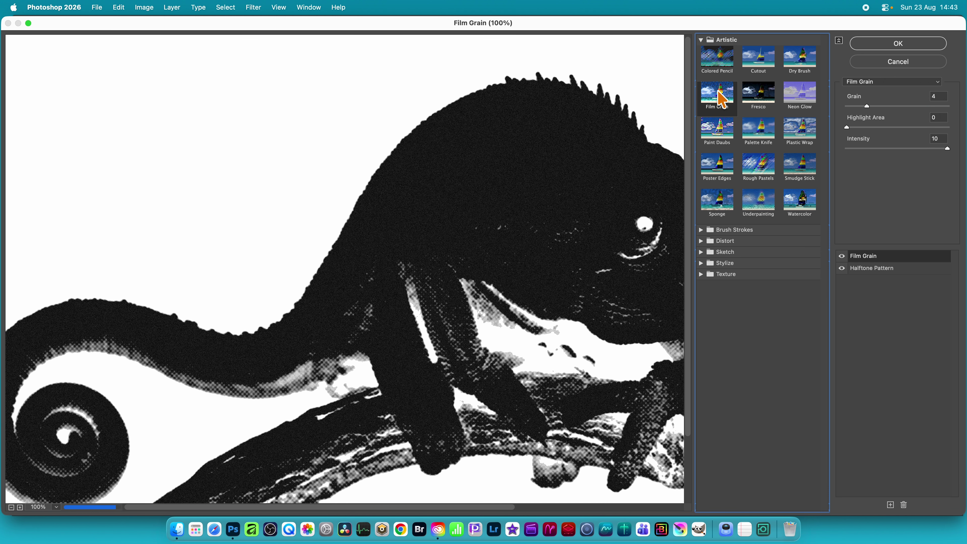
Try the Rough Pastels effect with stroke length 21, stroke detail 10 and Canvas texture scaling of 131%.
left_click(765, 167)
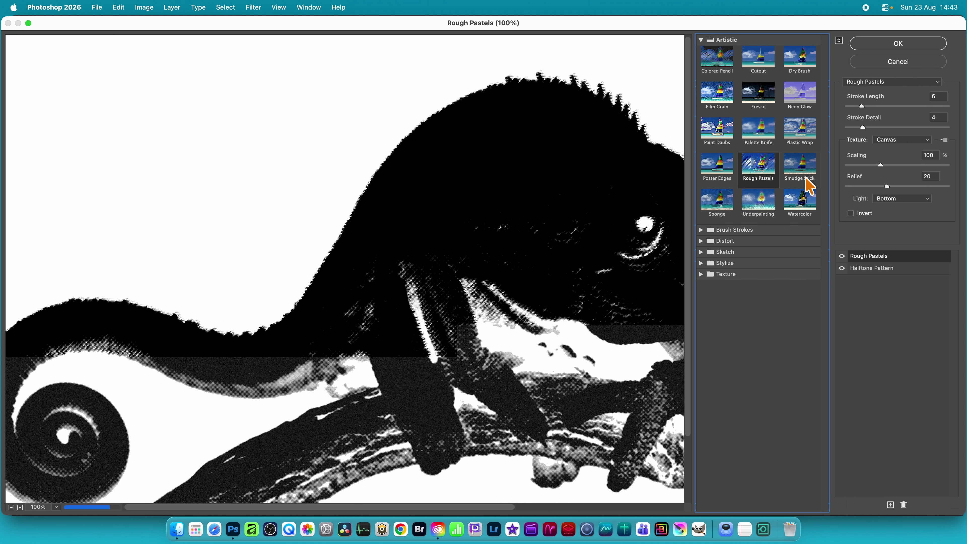
left_click_drag(867, 103, 899, 109)
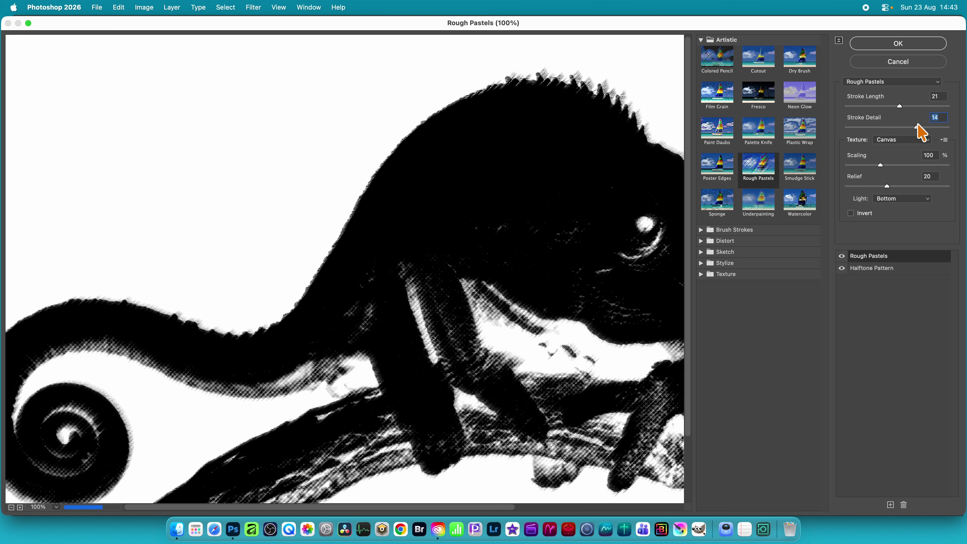
left_click(879, 127)
left_click(894, 127)
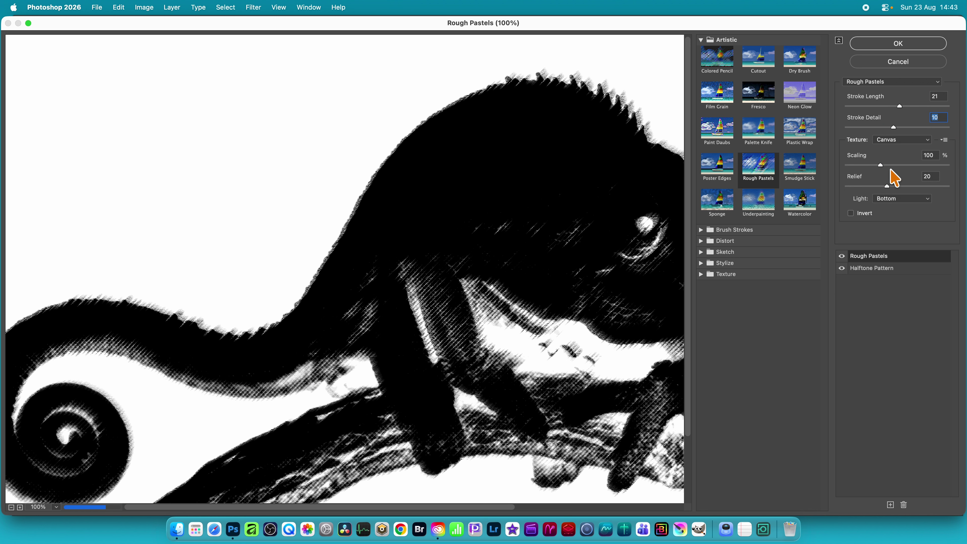
left_click(901, 165)
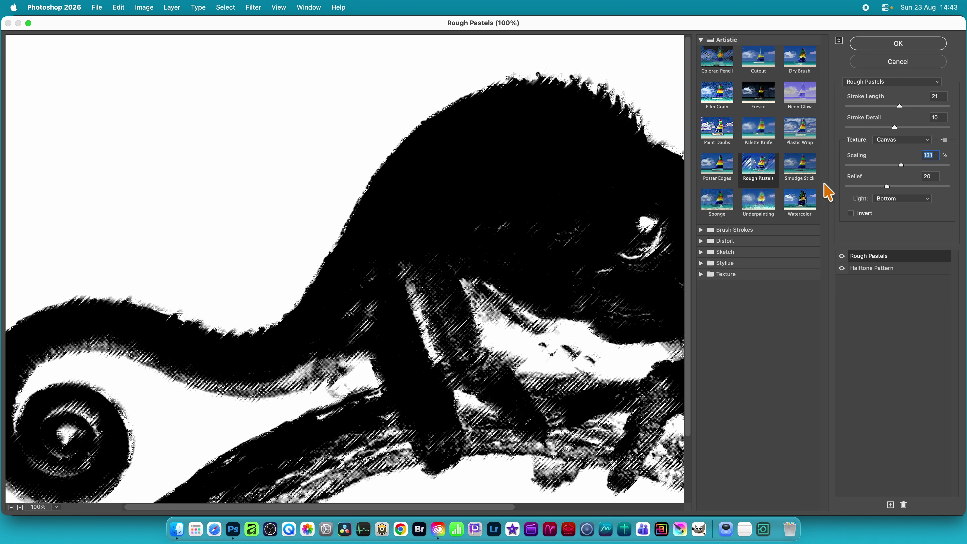
Use the Glass distortion effect instead, with distortion 9, smoothness 7 and texture scaling 116%.
left_click(700, 241)
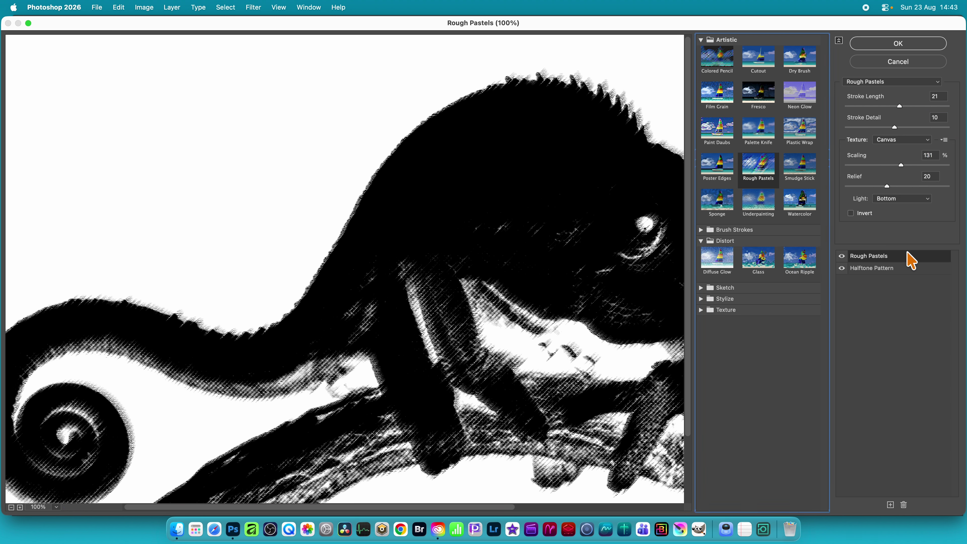
left_click(768, 262)
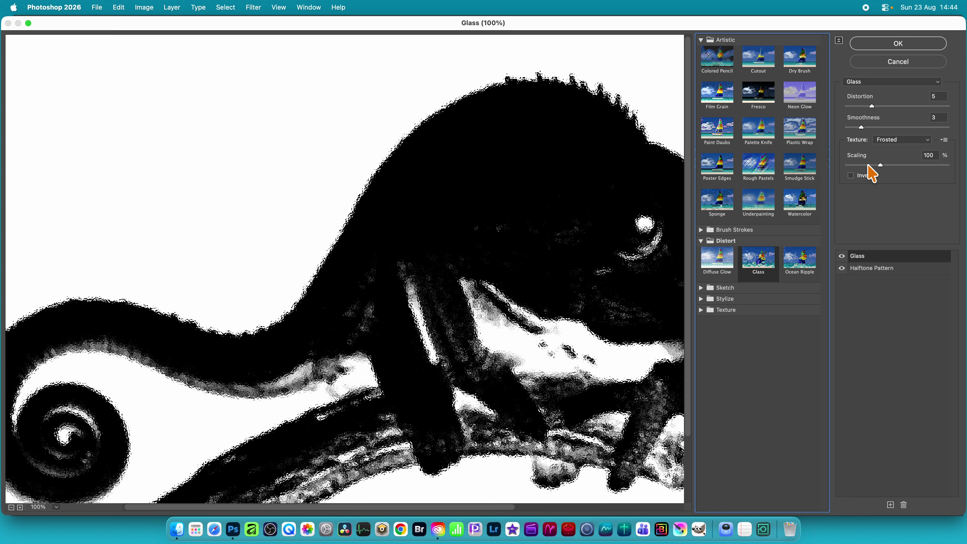
left_click_drag(890, 167, 890, 167)
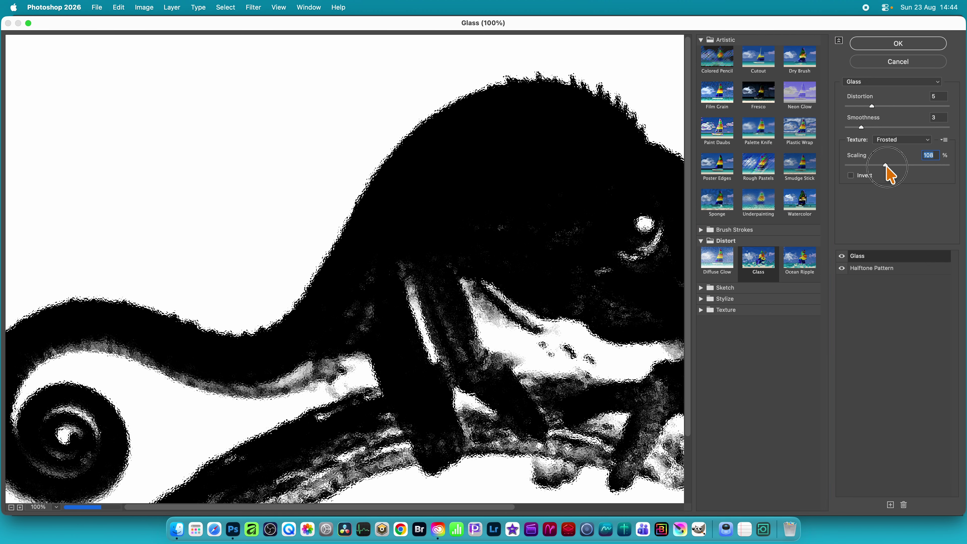
left_click_drag(884, 127, 889, 126)
left_click(891, 107)
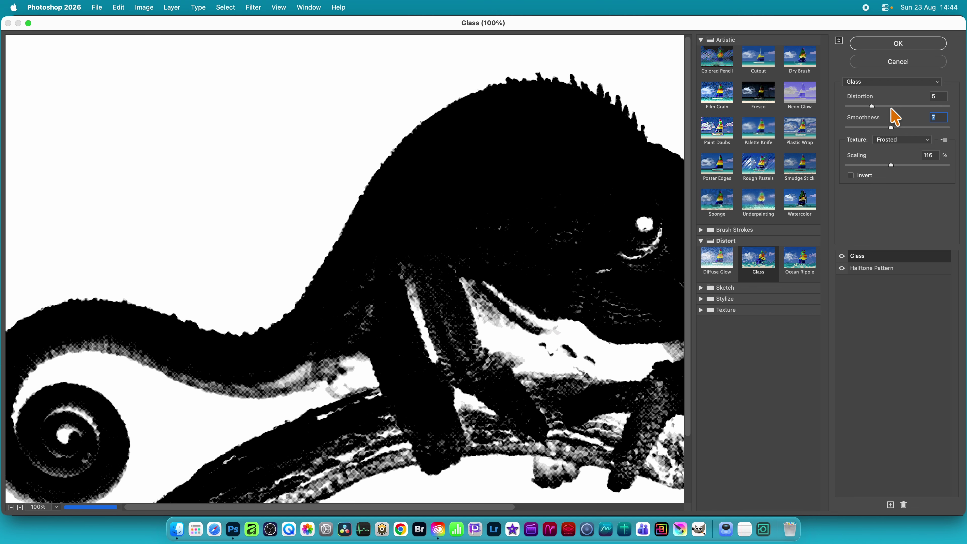
left_click(903, 140)
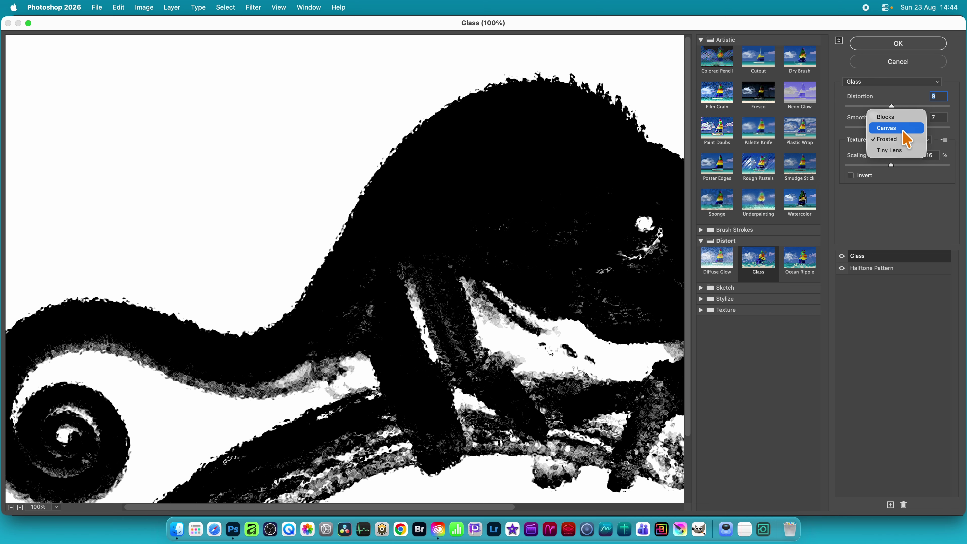
left_click(943, 145)
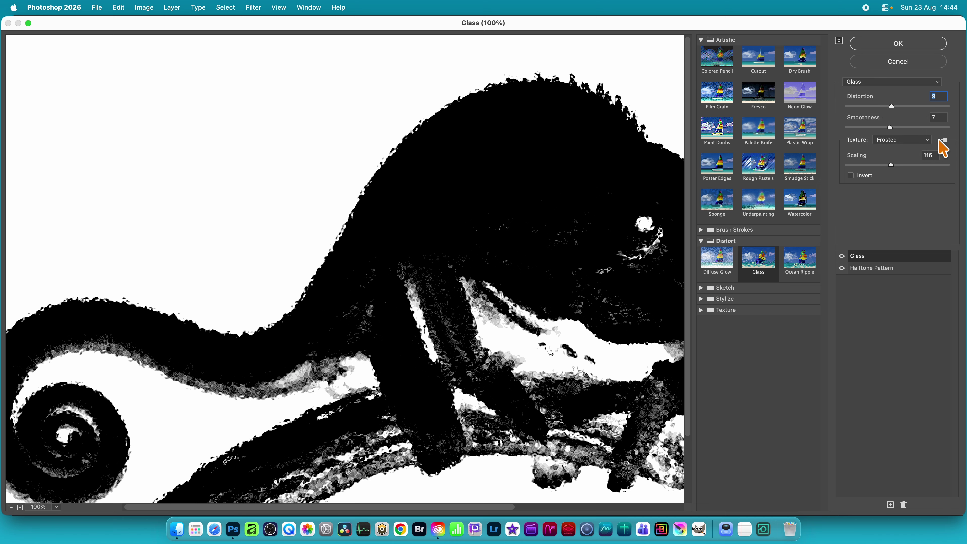
left_click(942, 140)
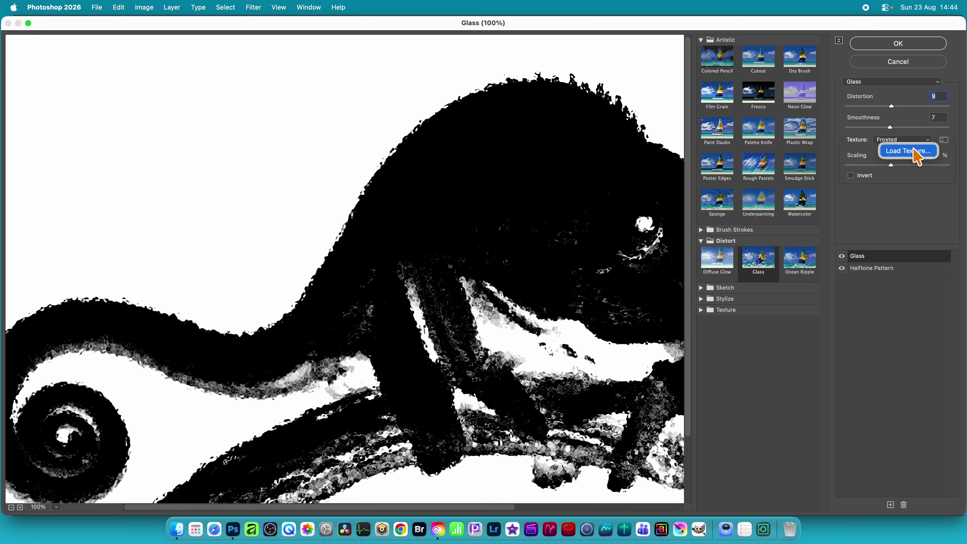
left_click(917, 205)
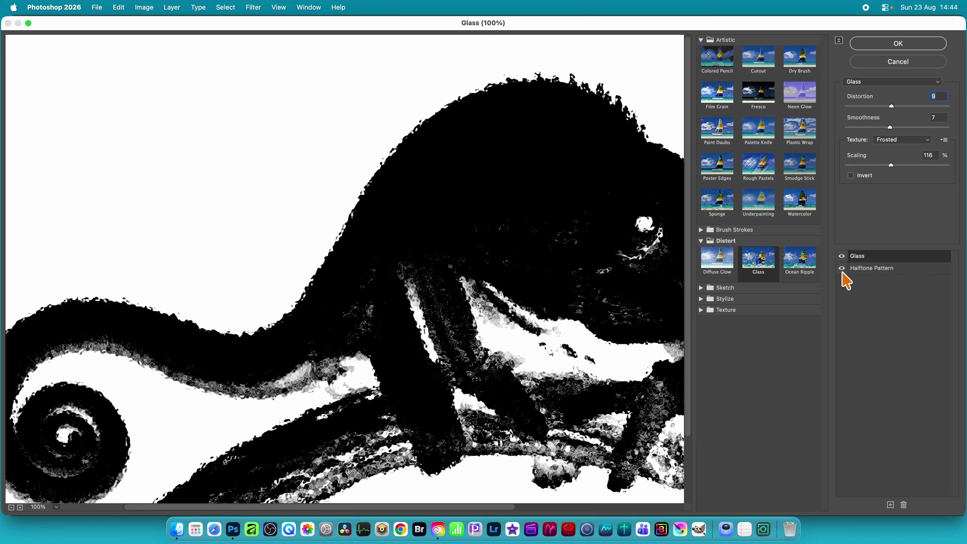
Delete the Halftone Pattern effect from the stack so that only Glass remains.
left_click(869, 269)
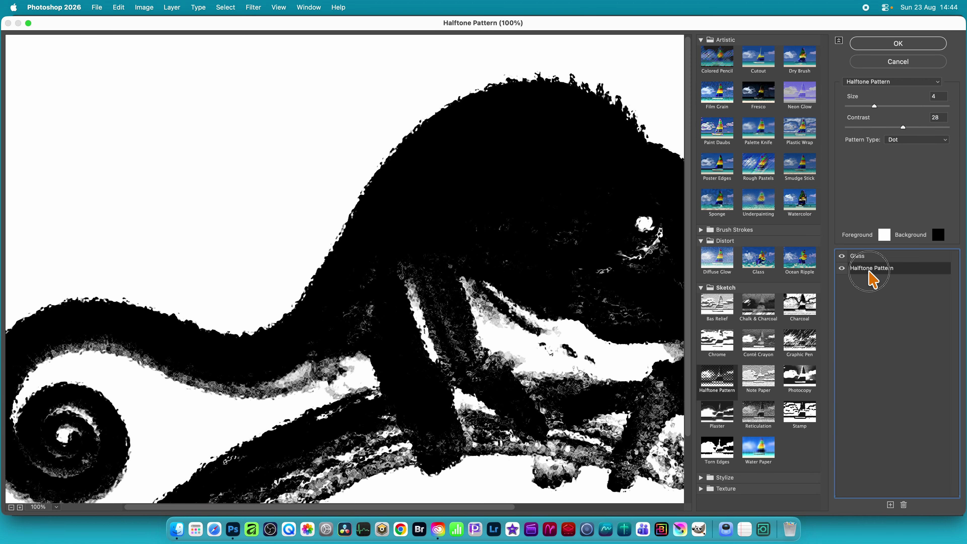
left_click(903, 504)
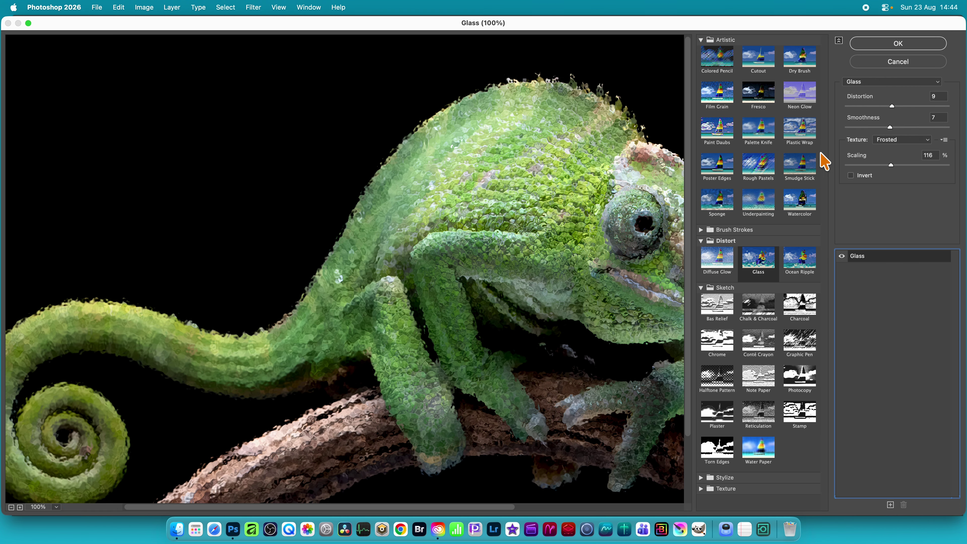
Set the Glass distortion to 13 with smoothness 7 and the texture not inverted, and apply the Filter Gallery to the layer.
left_click(911, 106)
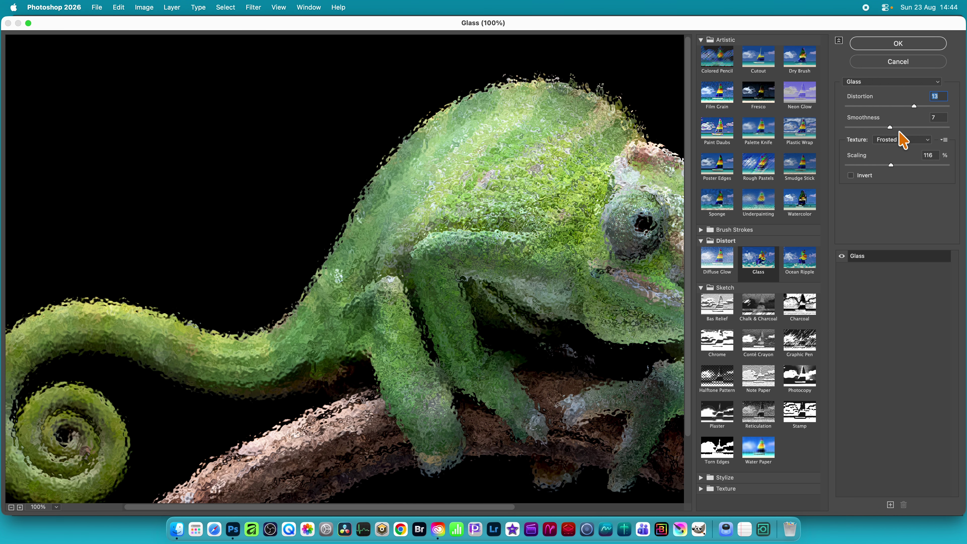
left_click(917, 127)
left_click_drag(917, 128, 891, 131)
left_click_drag(634, 225, 491, 182)
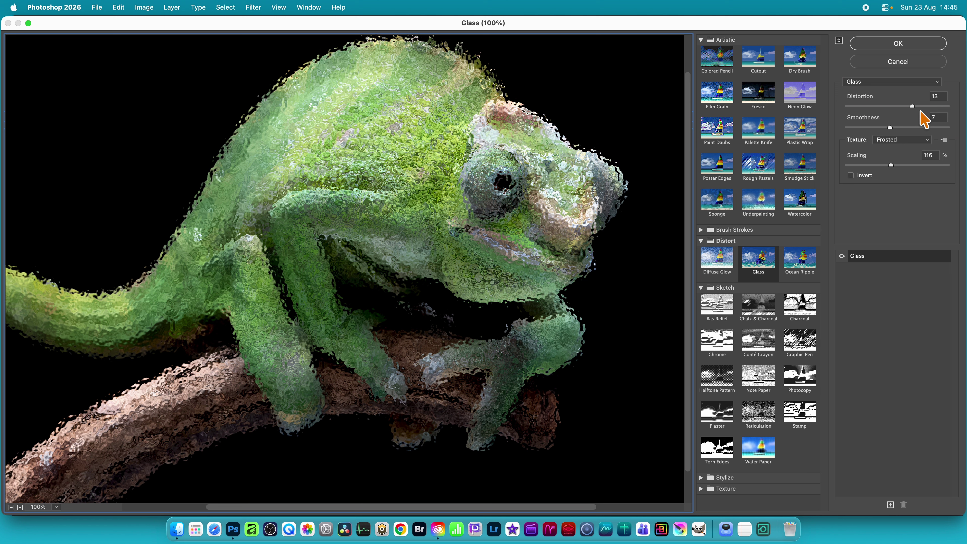
left_click(851, 175)
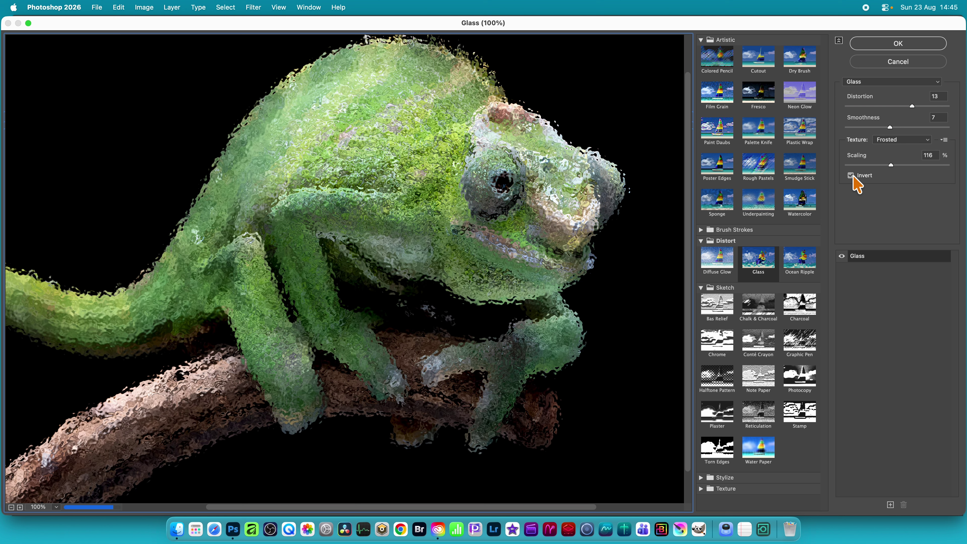
left_click(851, 176)
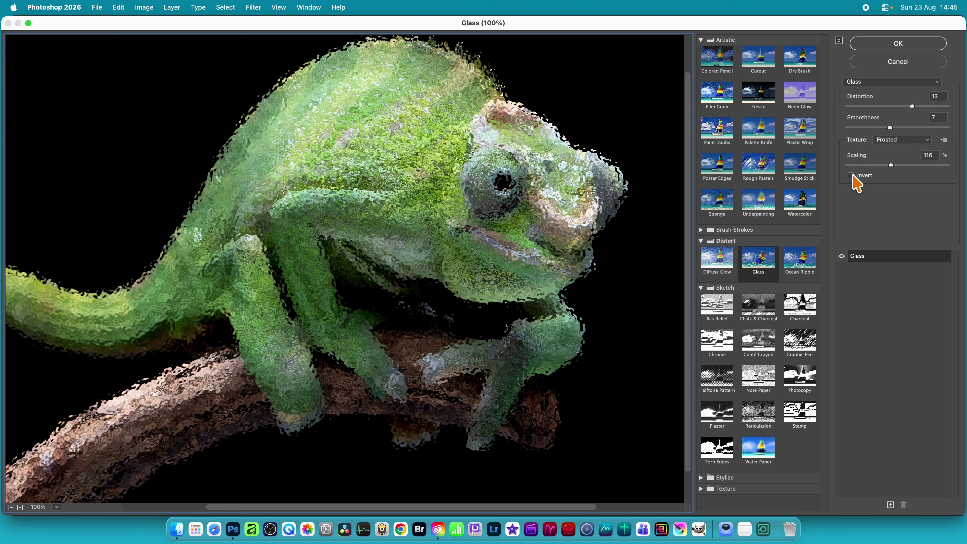
left_click(897, 43)
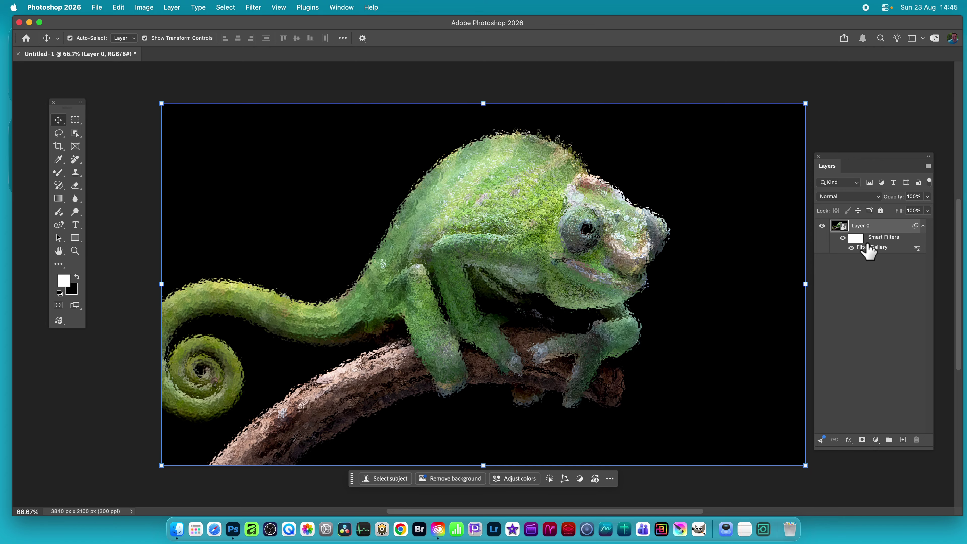
Edit the layer's Filter Gallery smart filter, setting the Glass smoothness to 12, and apply the change.
double_click(871, 249)
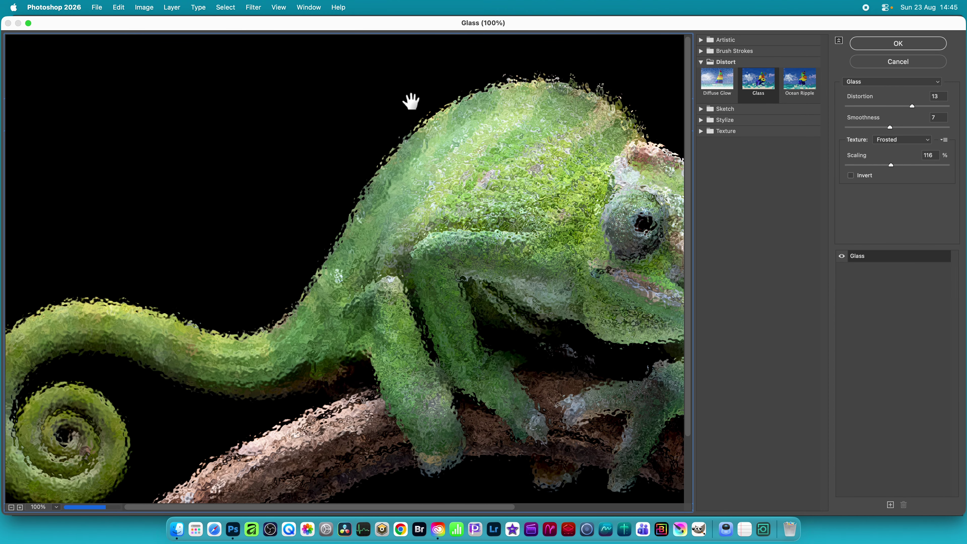
left_click(924, 127)
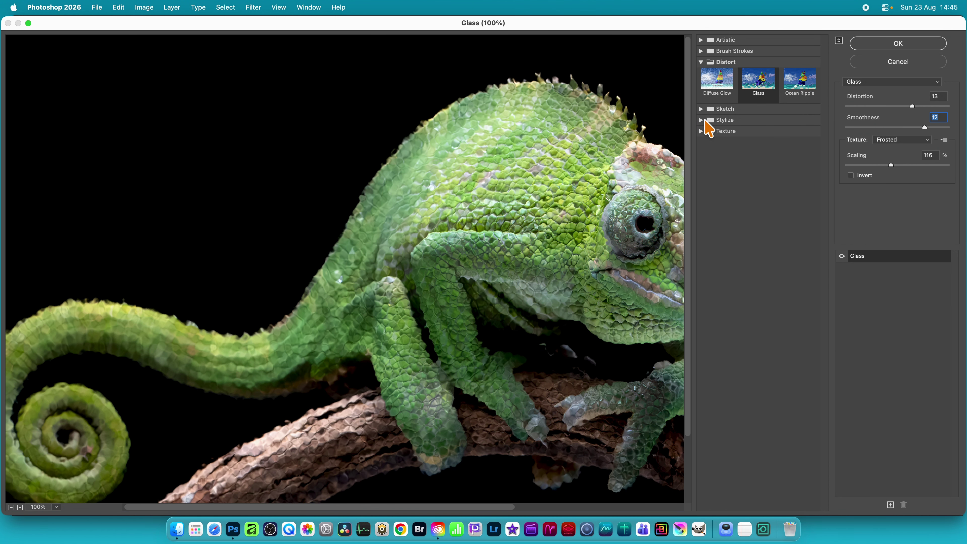
left_click(701, 132)
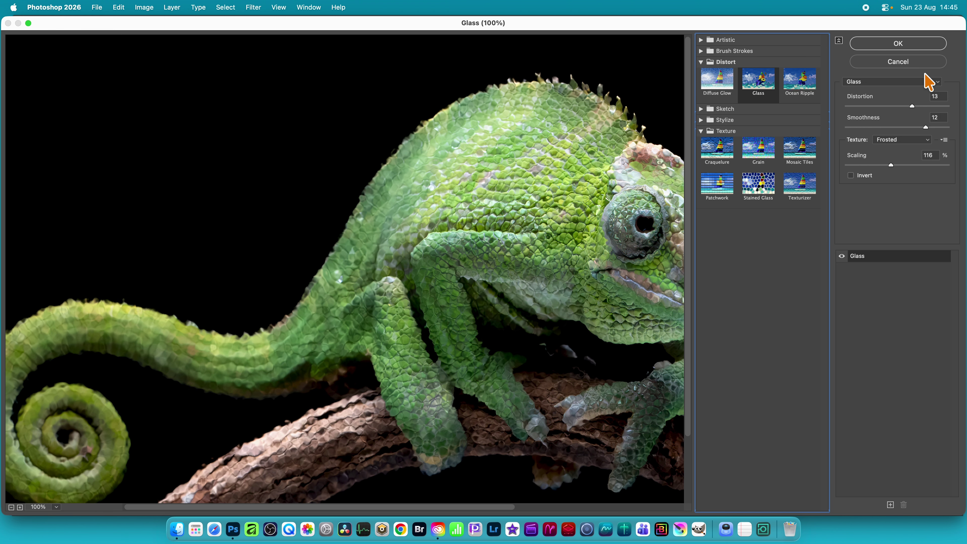
left_click(893, 43)
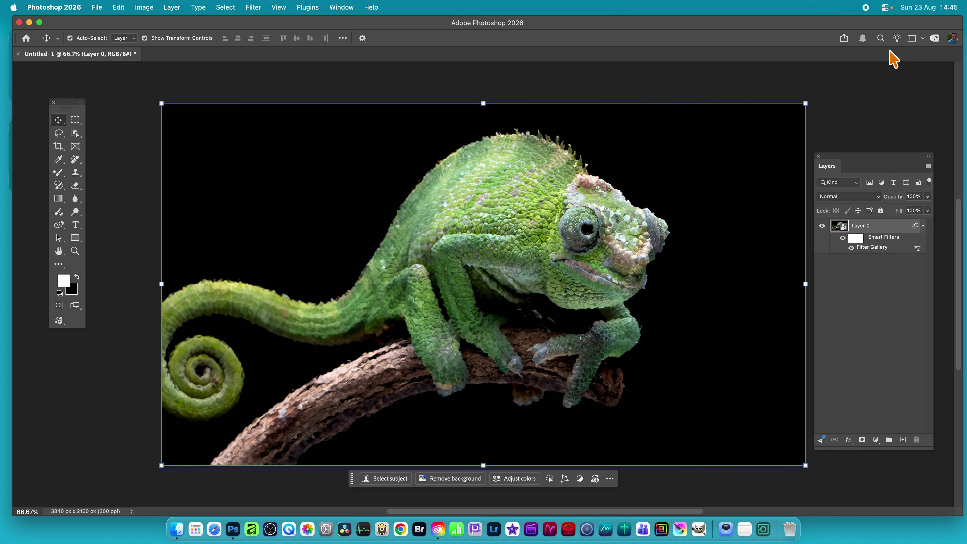
Try Darken and Color Burn as the Filter Gallery smart filter's blend mode, then apply Vivid Light.
left_click(916, 249)
left_click(916, 246)
left_click(652, 219)
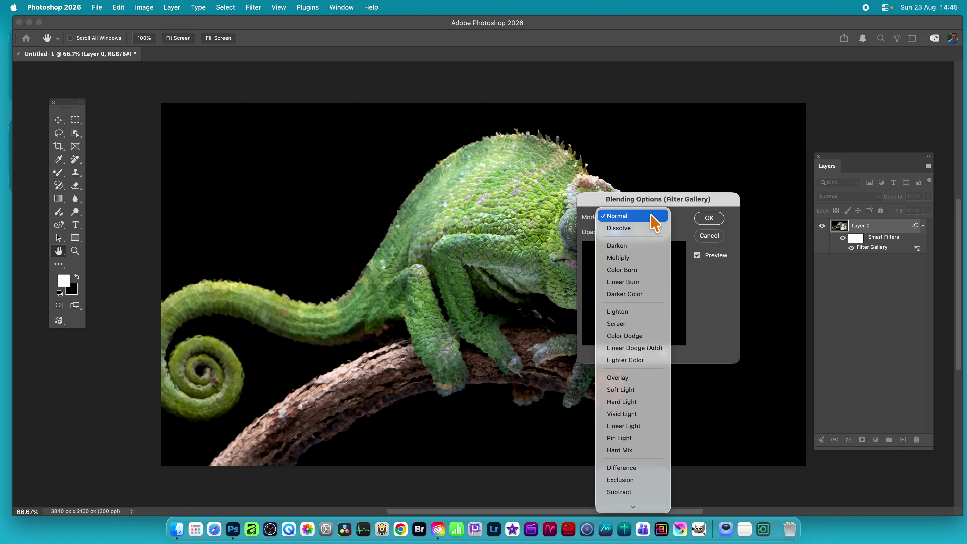
left_click(639, 245)
left_click(639, 223)
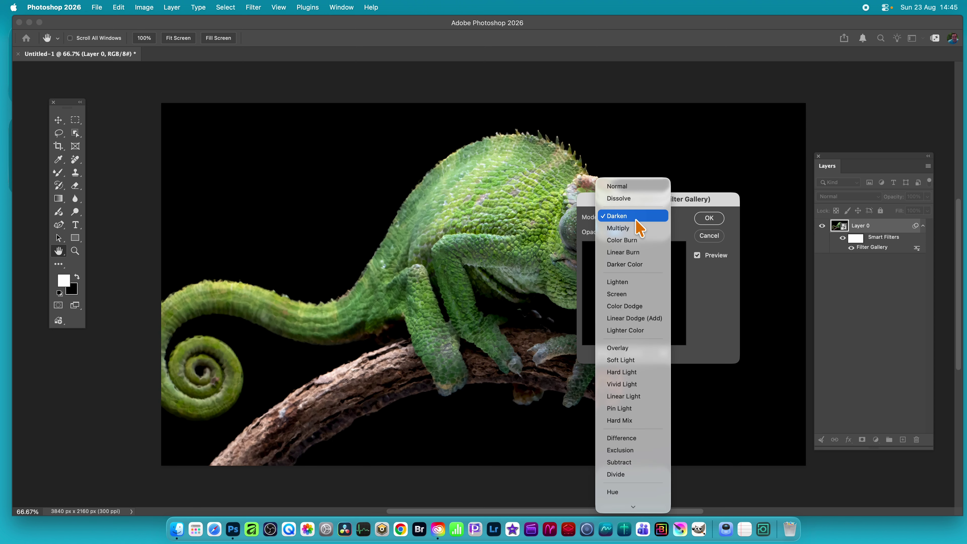
left_click(637, 240)
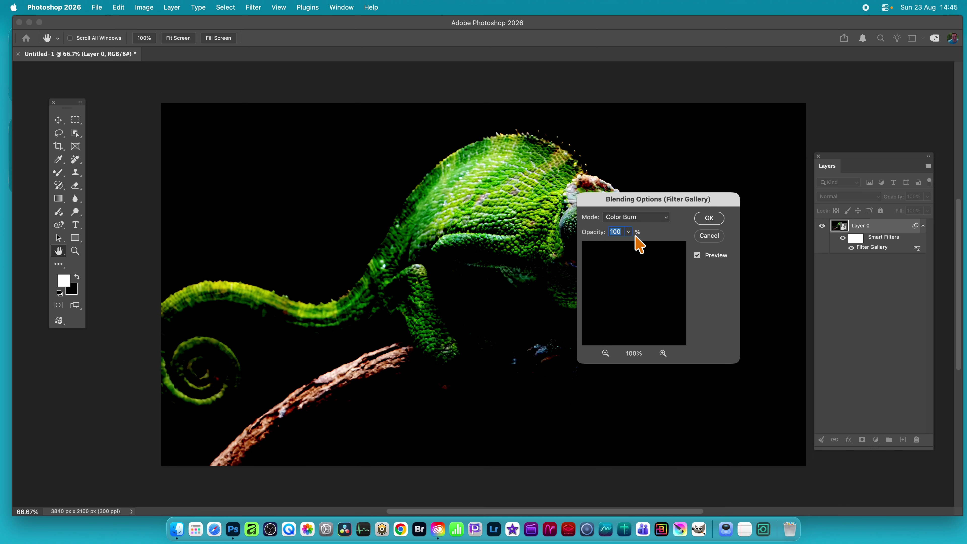
left_click_drag(635, 199, 770, 141)
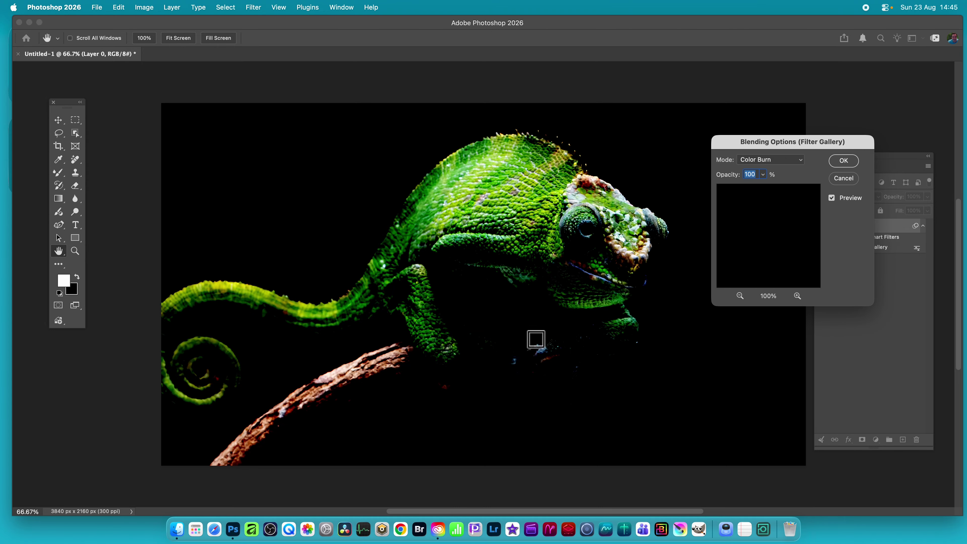
left_click(781, 160)
left_click(767, 303)
left_click(849, 161)
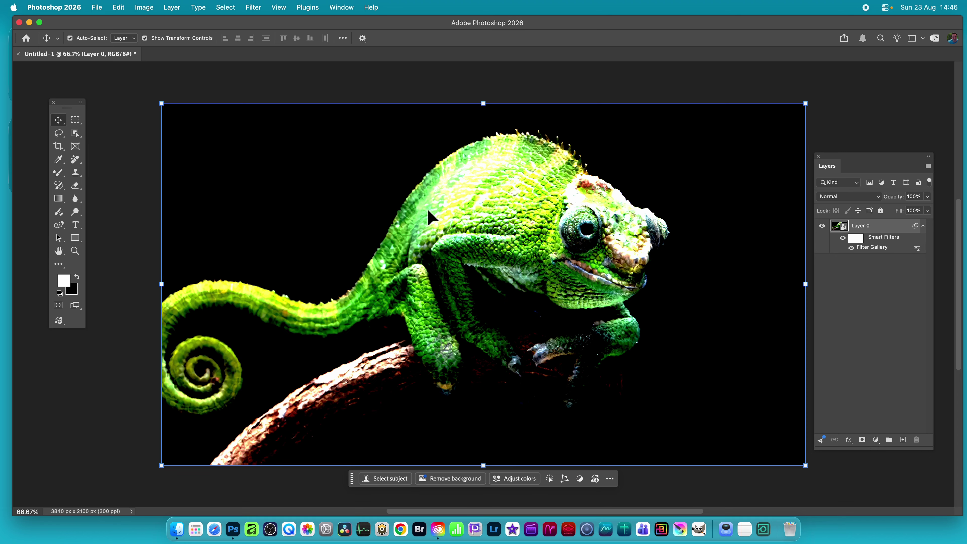
Apply a Gaussian Blur smart filter with a radius of about 8.5 pixels to Layer 0.
left_click(254, 7)
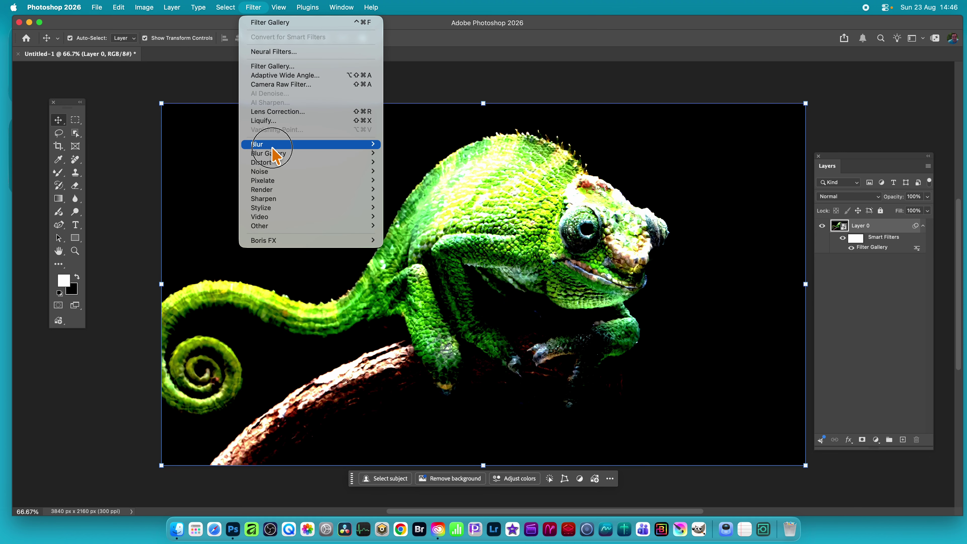
mouse_move(348, 144)
left_click(416, 180)
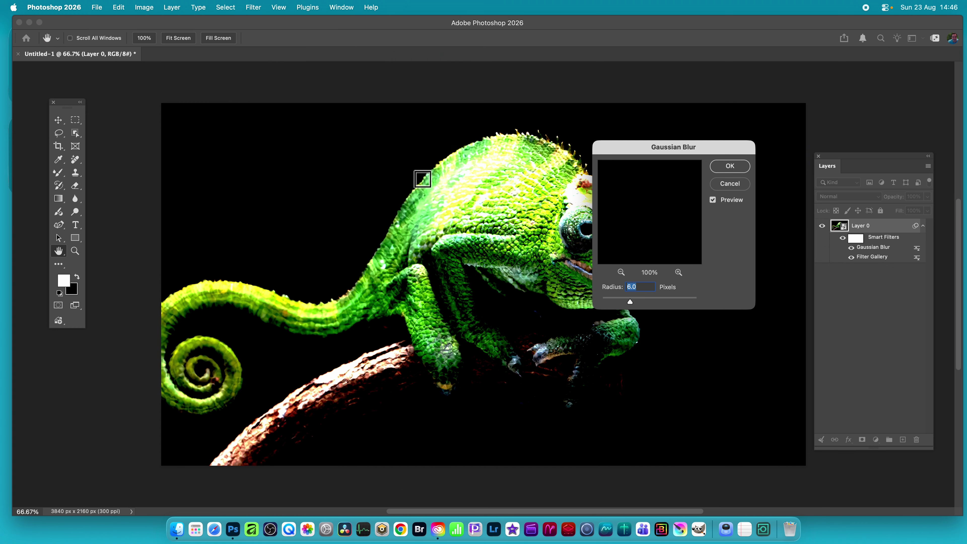
left_click_drag(630, 301, 639, 298)
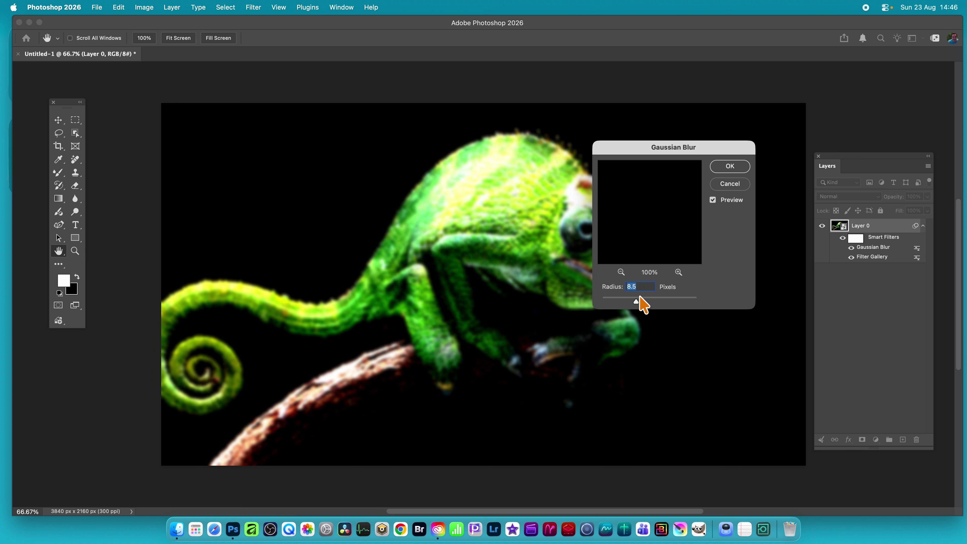
left_click(723, 165)
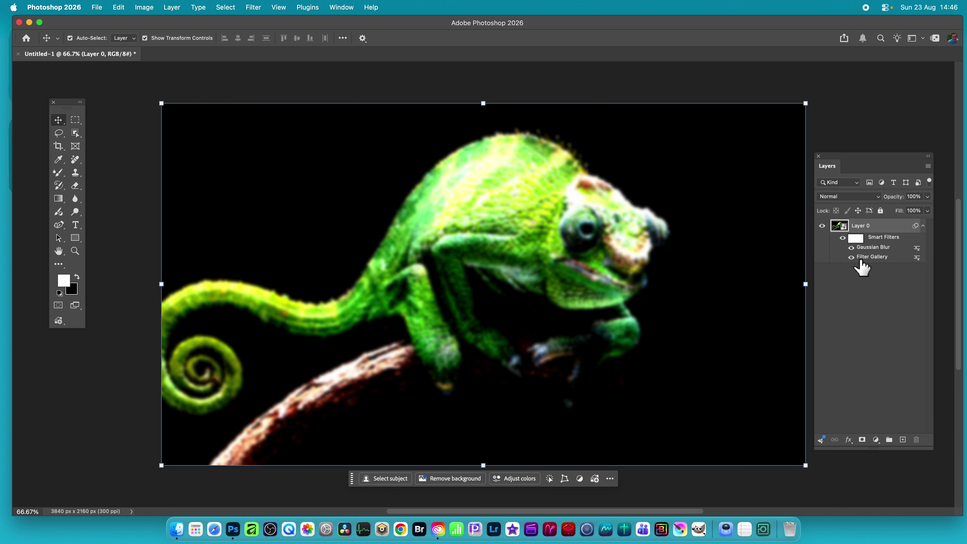
Compare Layer 0 with its Gaussian Blur and Filter Gallery smart filters individually hidden and shown.
left_click(850, 247)
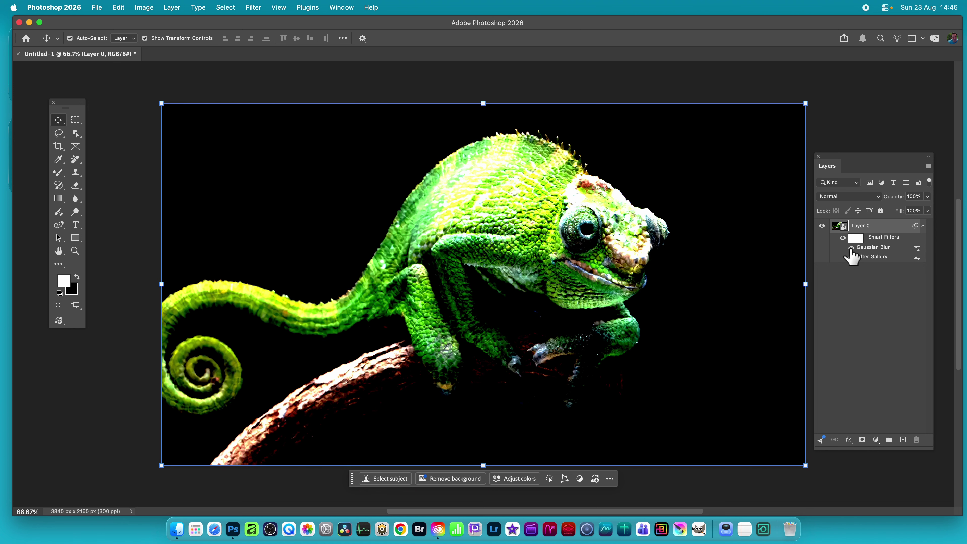
left_click(851, 248)
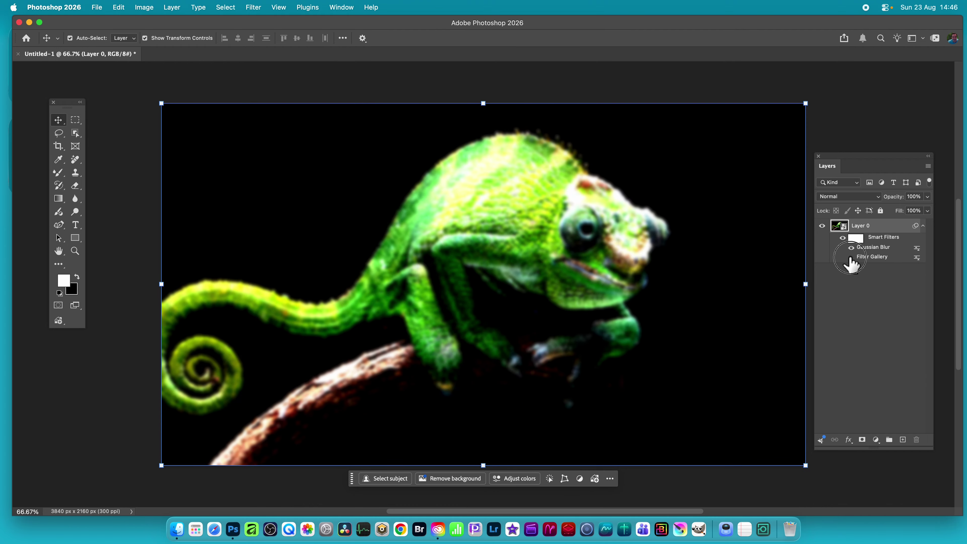
left_click(850, 257)
left_click(850, 257)
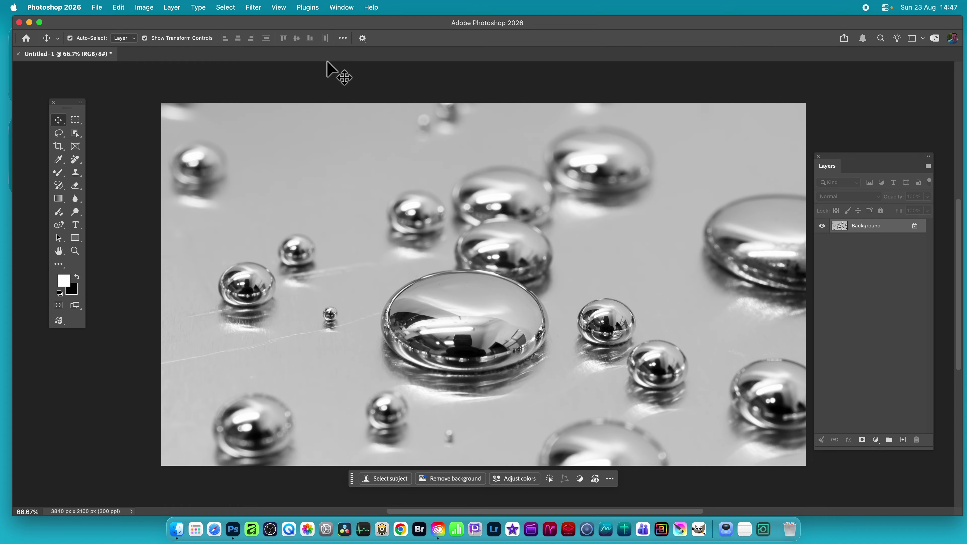
Display the droplet image's colour channels in a floating list over the image and select only the Red channel.
left_click(338, 7)
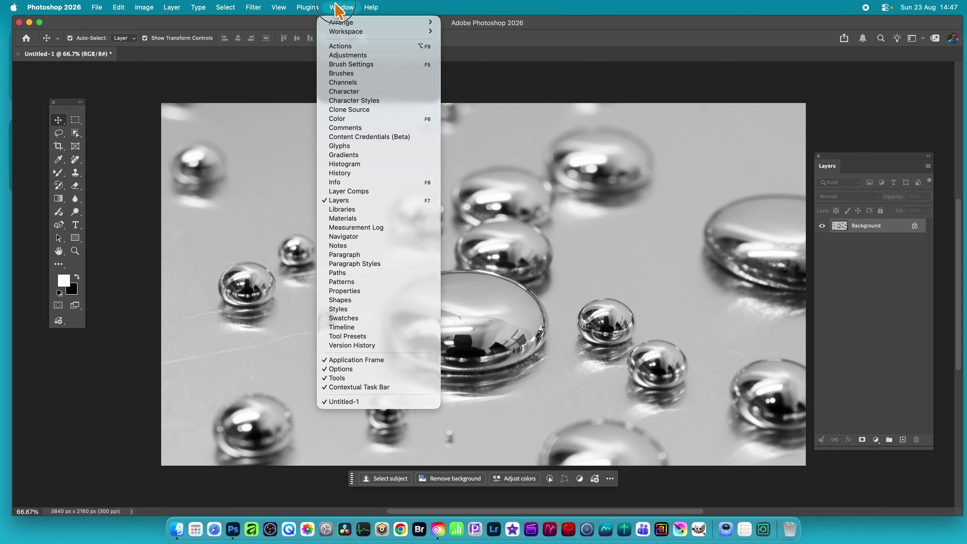
left_click(343, 85)
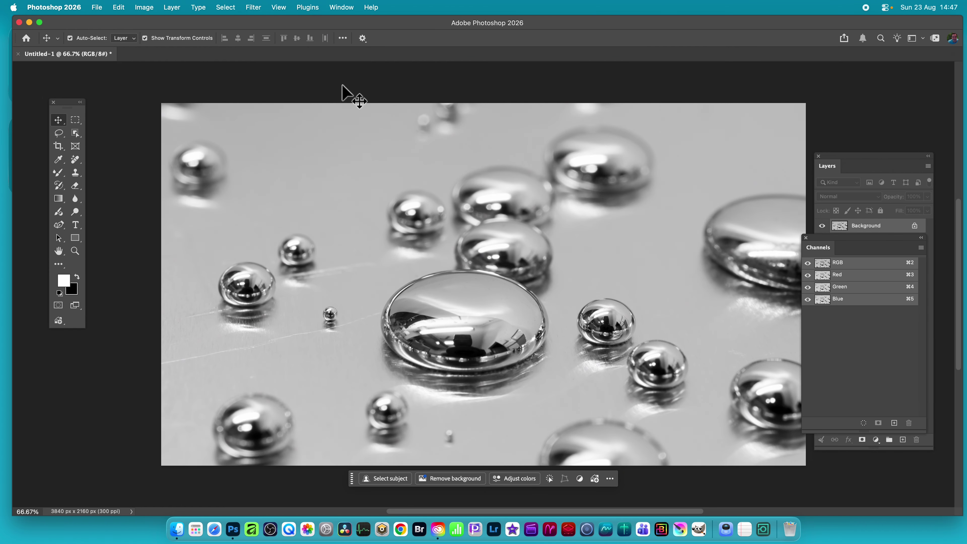
left_click_drag(848, 246, 660, 132)
left_click(665, 163)
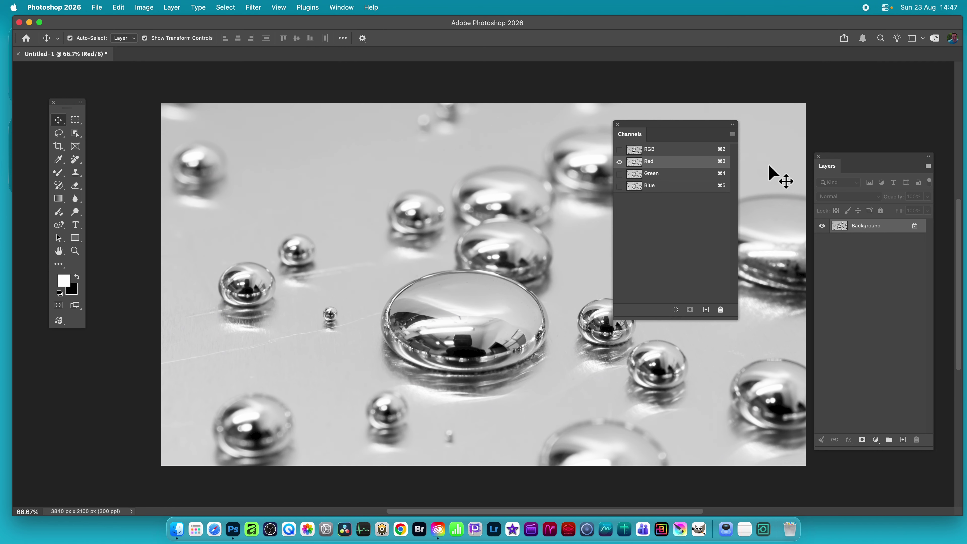
Apply the Filter Gallery's Glass effect to the Red channel with distortion set to 19.
left_click(252, 7)
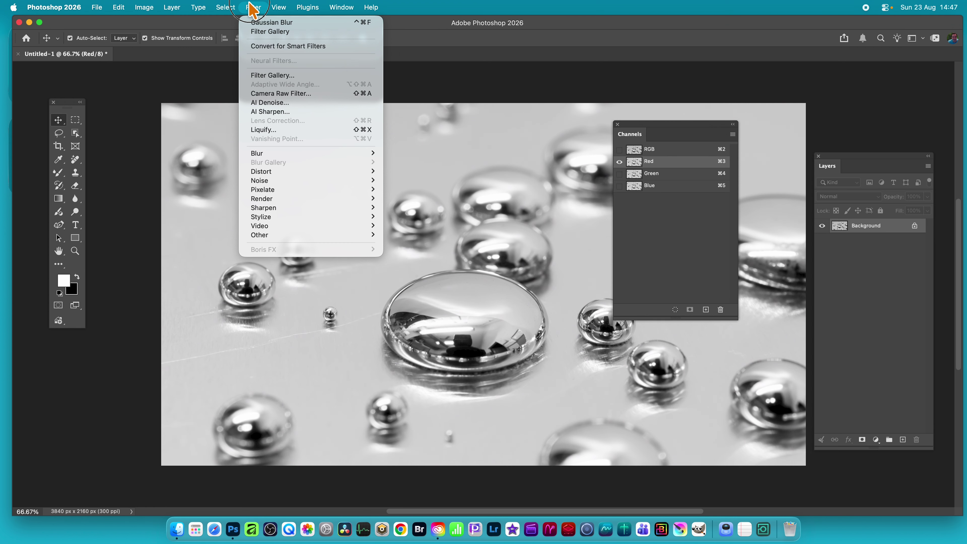
left_click(266, 76)
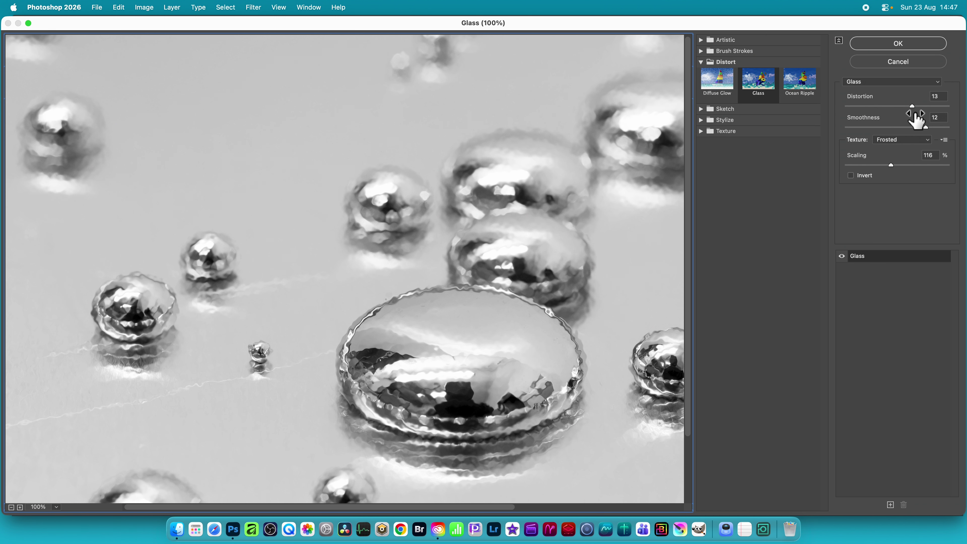
left_click(937, 106)
left_click_drag(938, 109, 940, 108)
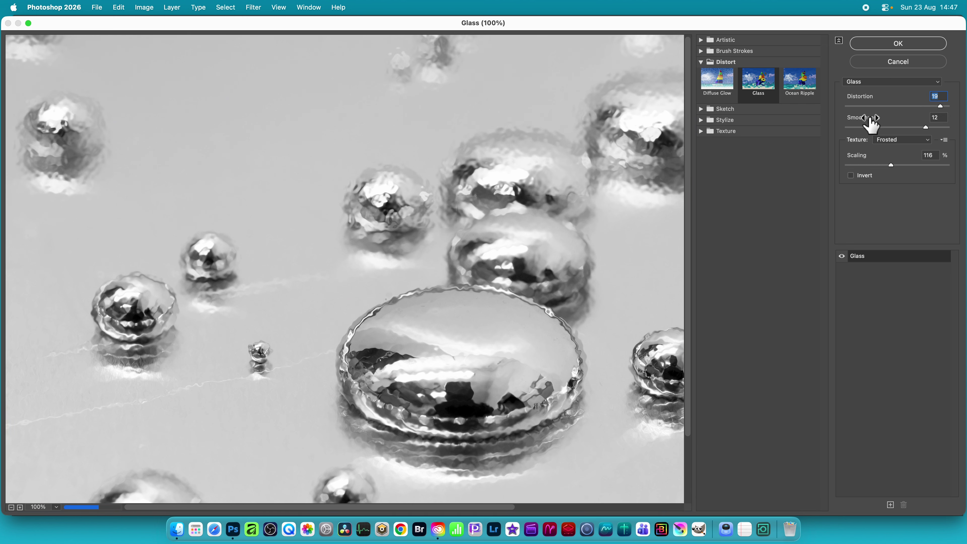
left_click(889, 49)
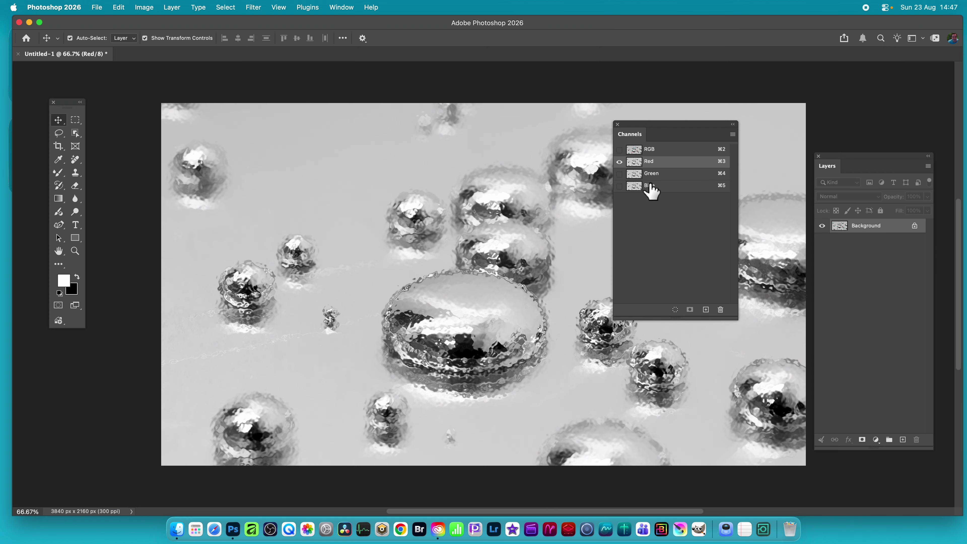
Select the Green channel and set up a Glass effect for it in the Filter Gallery with smoothness 5 and scaling 97%.
left_click(662, 173)
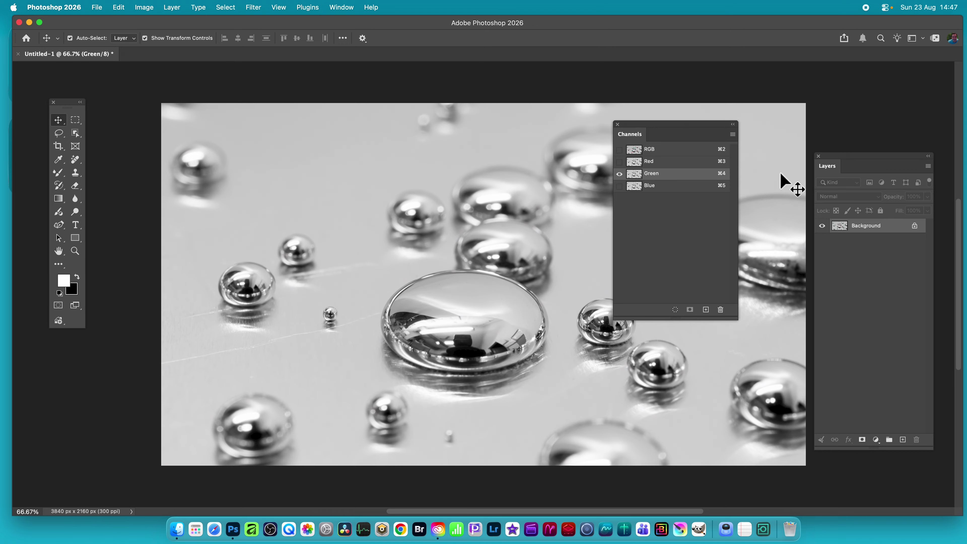
left_click(255, 7)
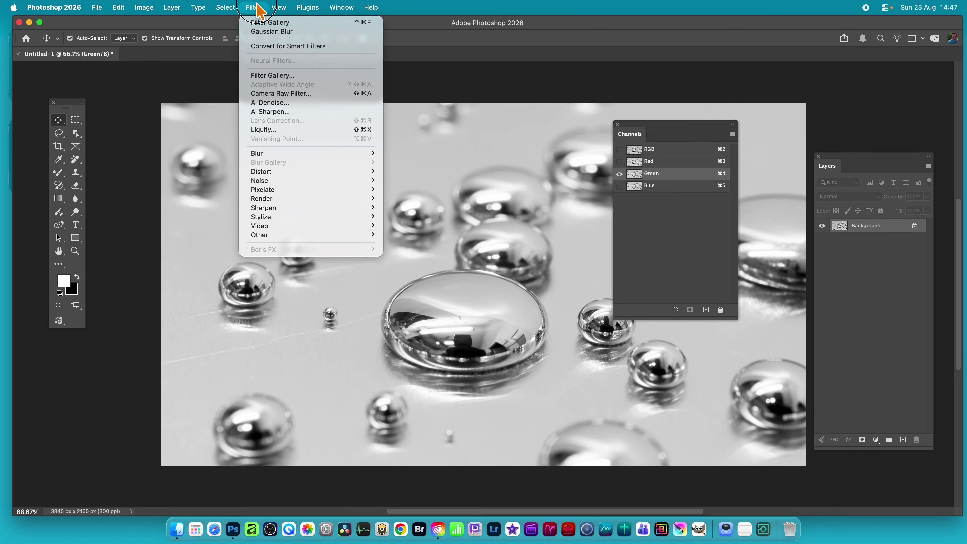
left_click(264, 78)
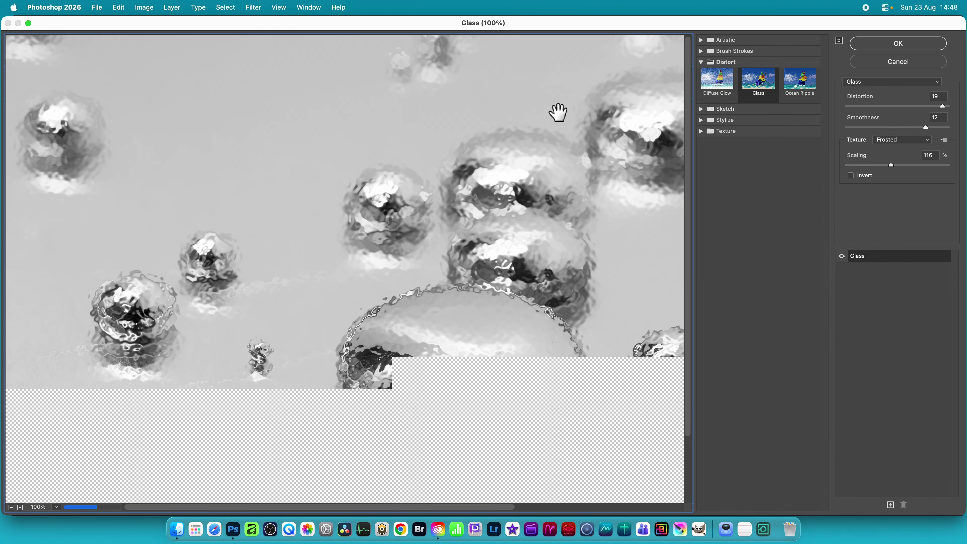
left_click(875, 127)
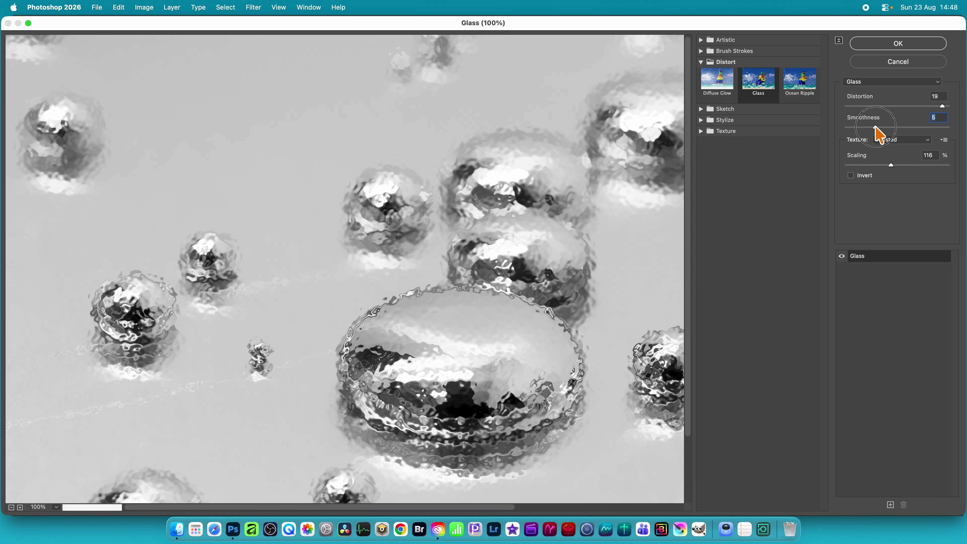
left_click(878, 165)
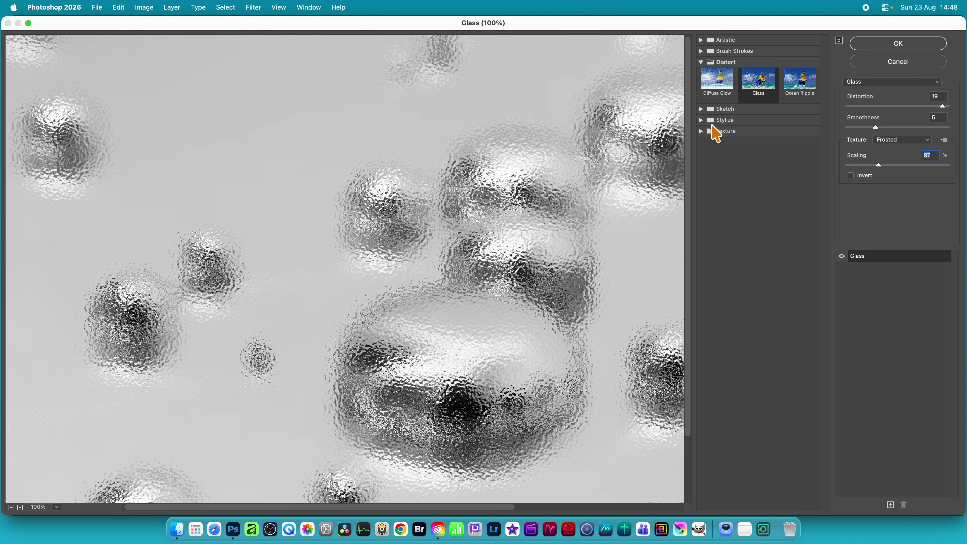
Stack a Halftone Pattern effect with size 5 and contrast 18 above the Glass effect, and apply both to the Green channel.
left_click(701, 110)
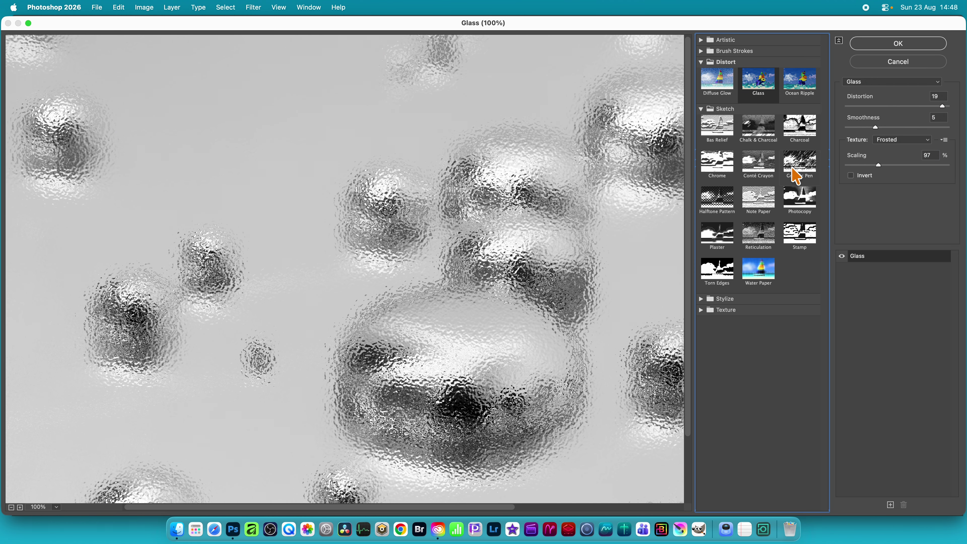
left_click(890, 505)
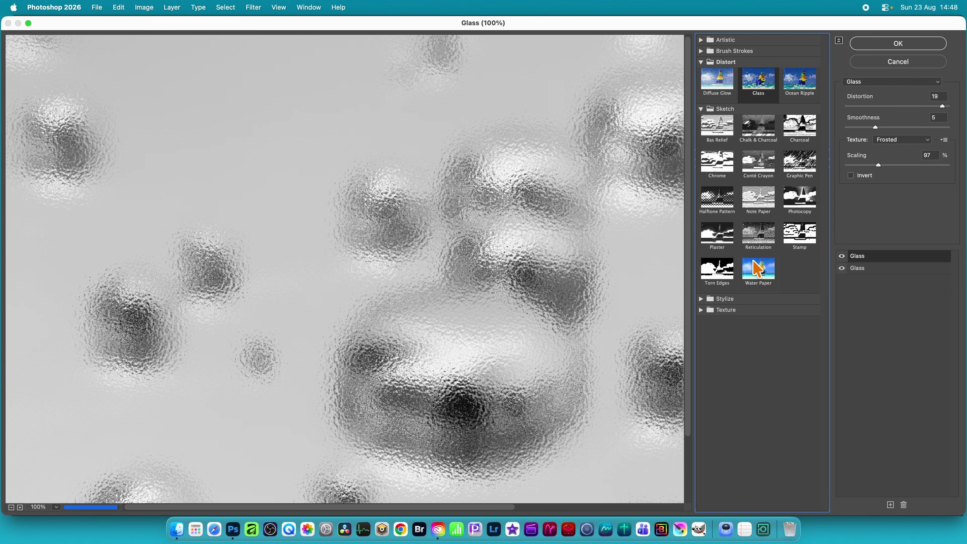
left_click(718, 200)
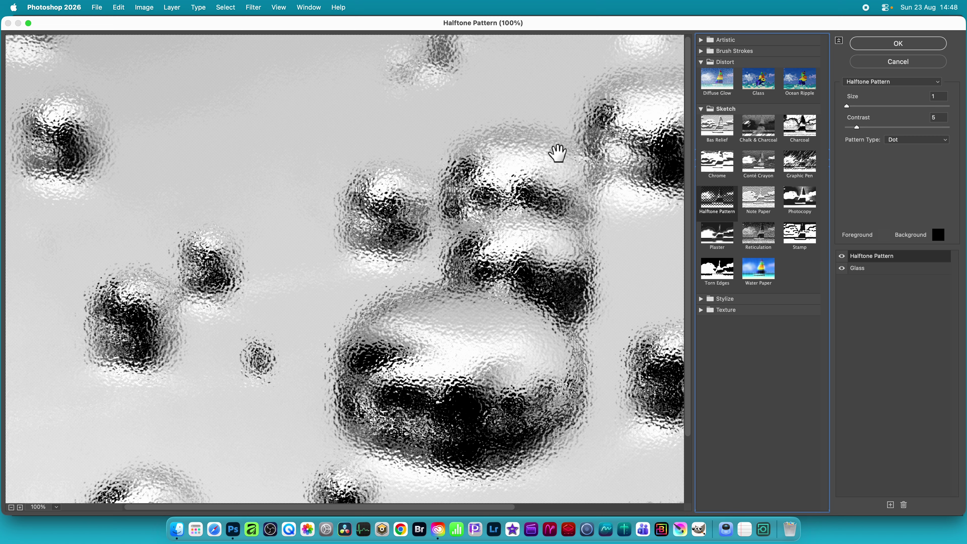
left_click(884, 106)
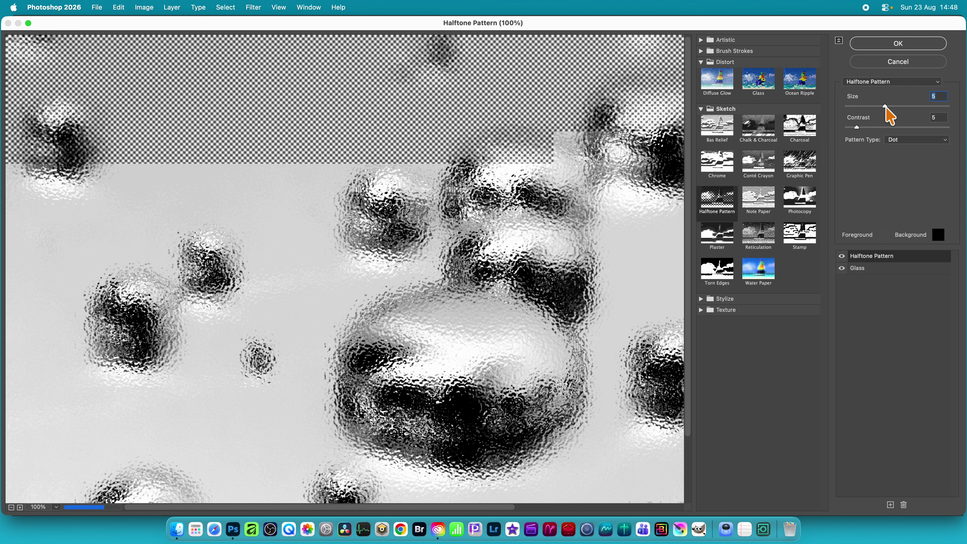
left_click(883, 127)
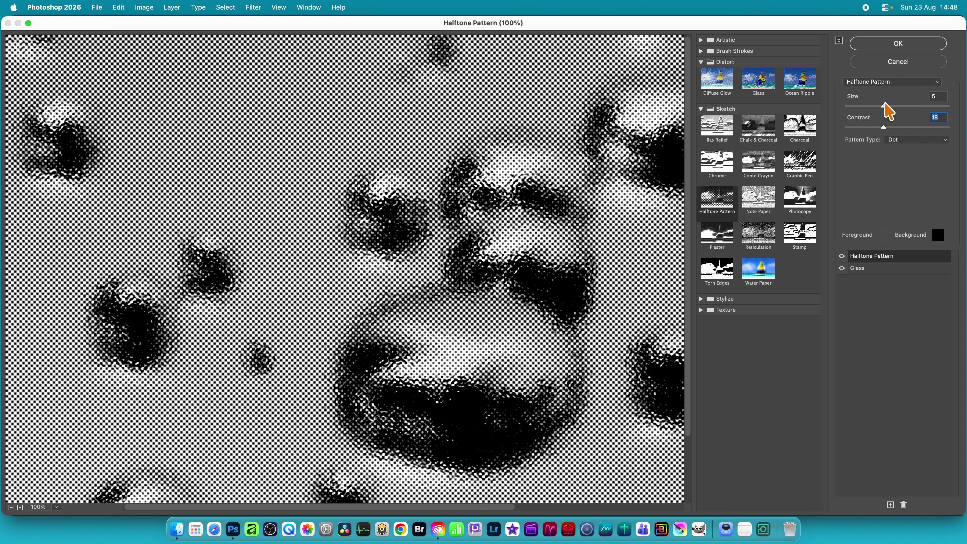
left_click(897, 44)
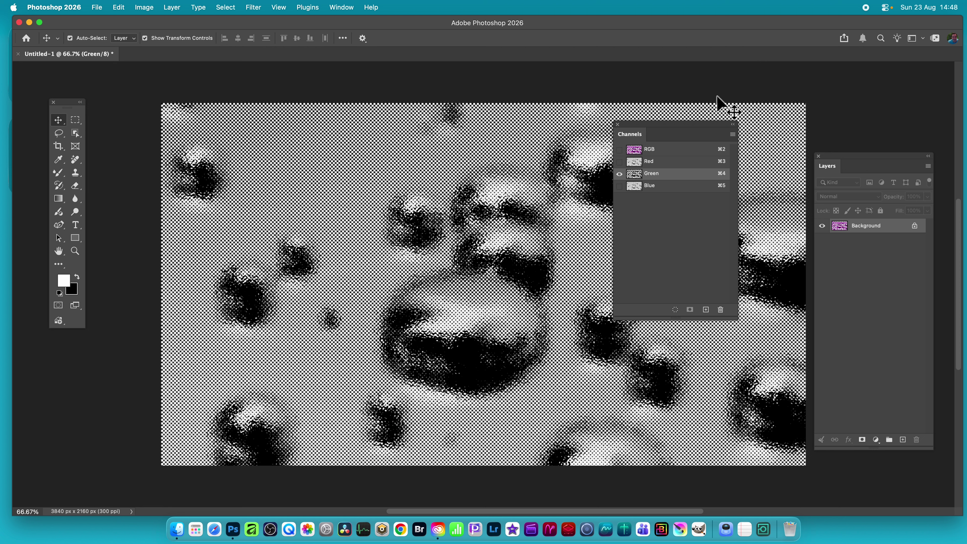
Activate the composite RGB channel and move the channel list away from the middle of the image.
left_click(666, 149)
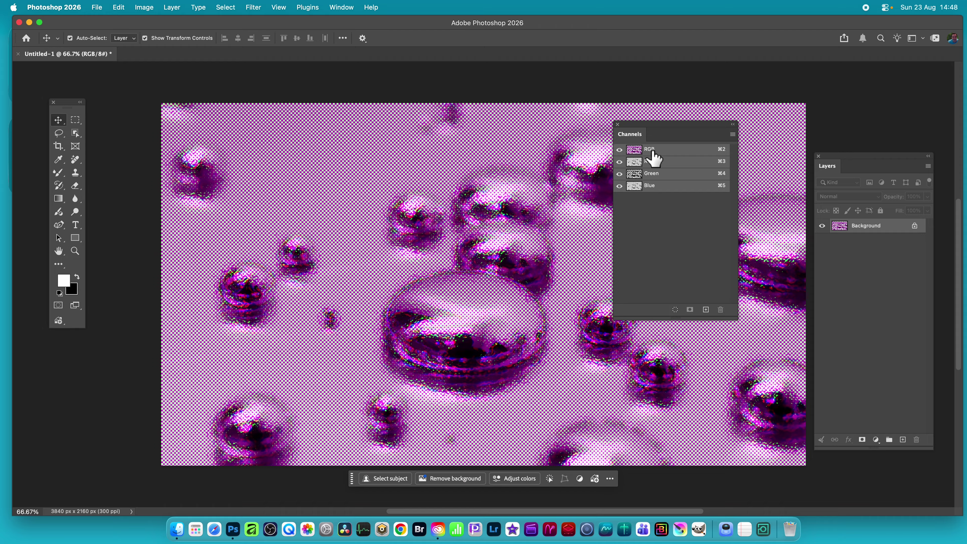
left_click_drag(644, 131, 789, 120)
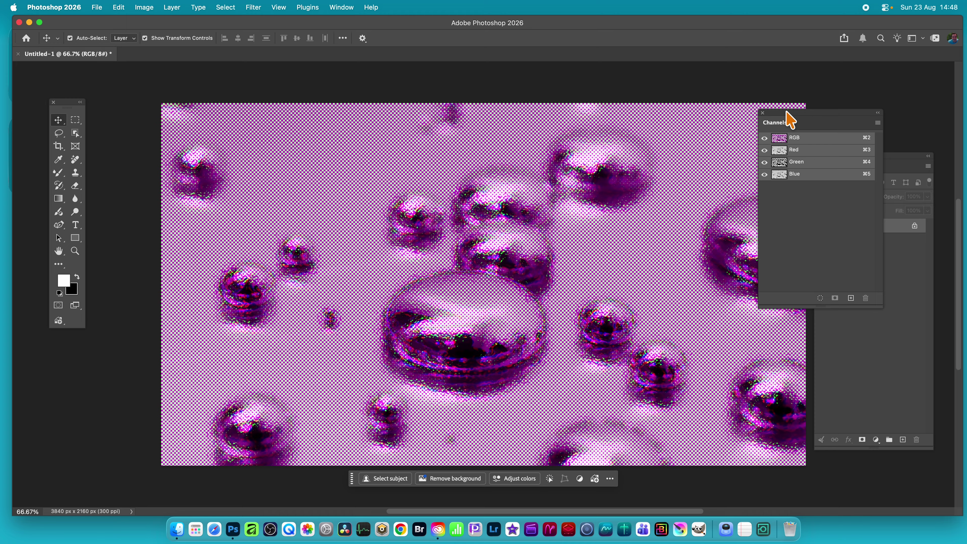